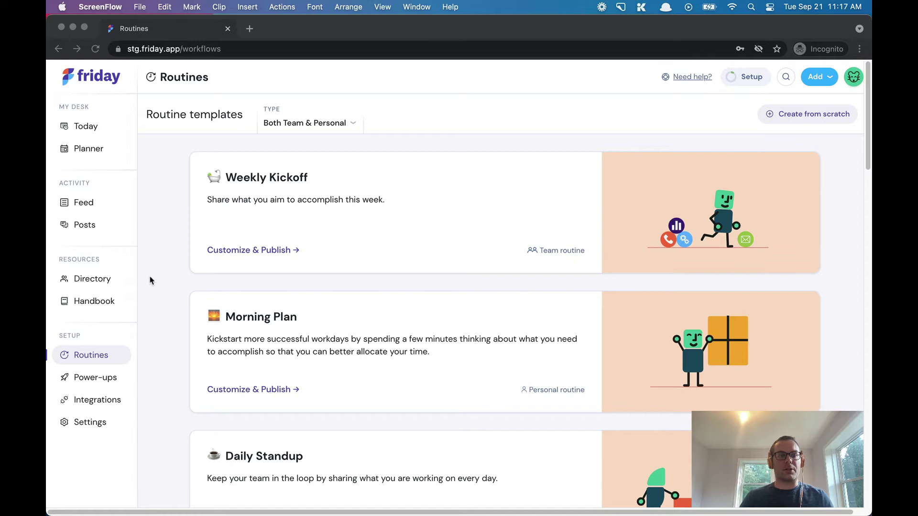
# Step: Filter the routine templates to the Team type and open the Daily Standup template
pyautogui.click(162, 319)
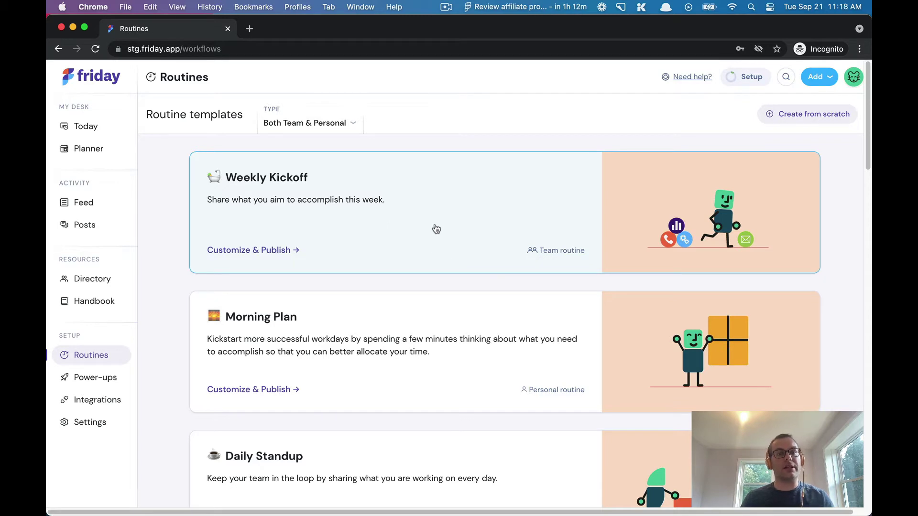
pyautogui.click(321, 126)
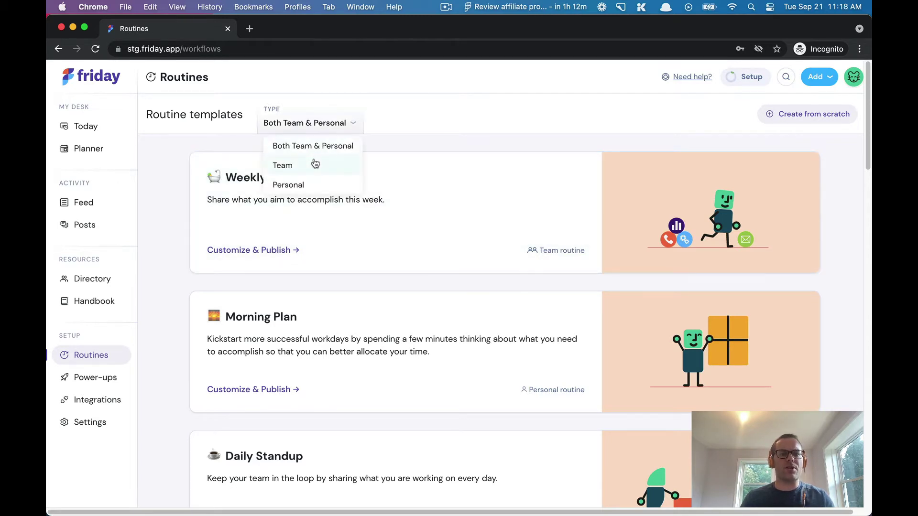
pyautogui.click(313, 163)
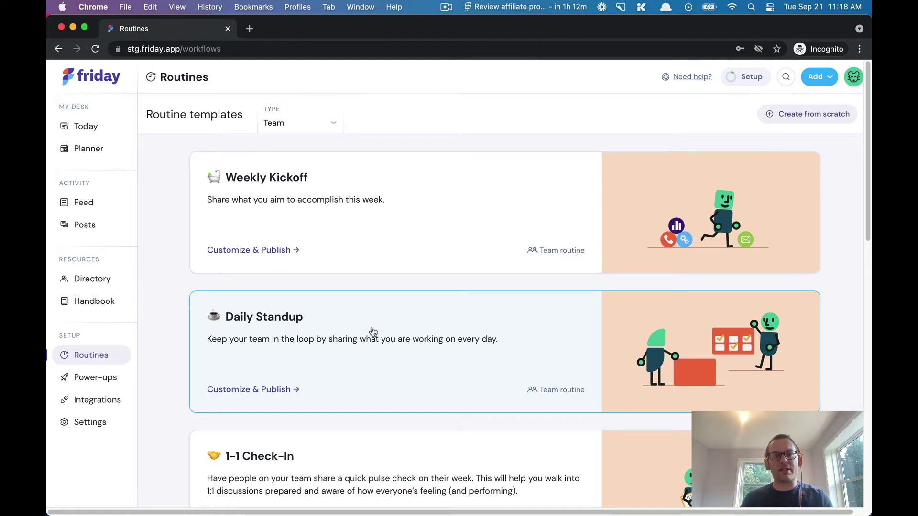
pyautogui.scroll(-3, 373, 332)
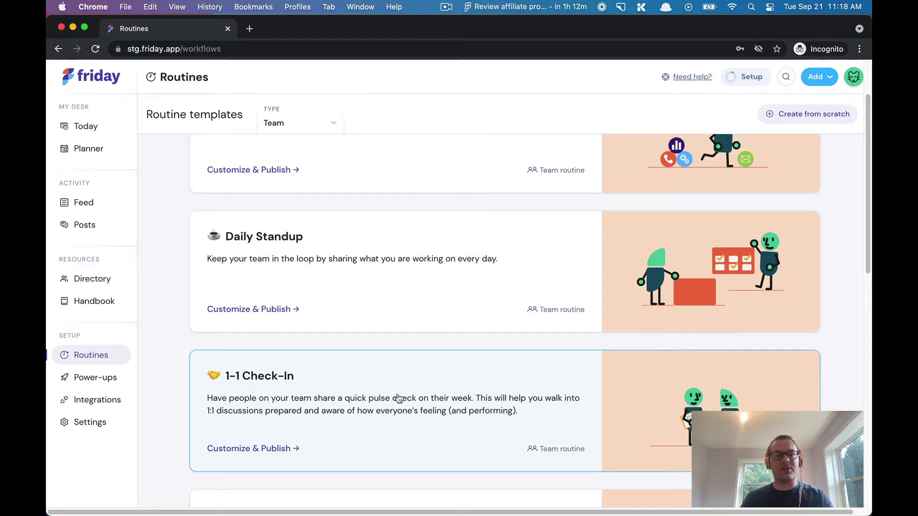
pyautogui.scroll(-3, 404, 389)
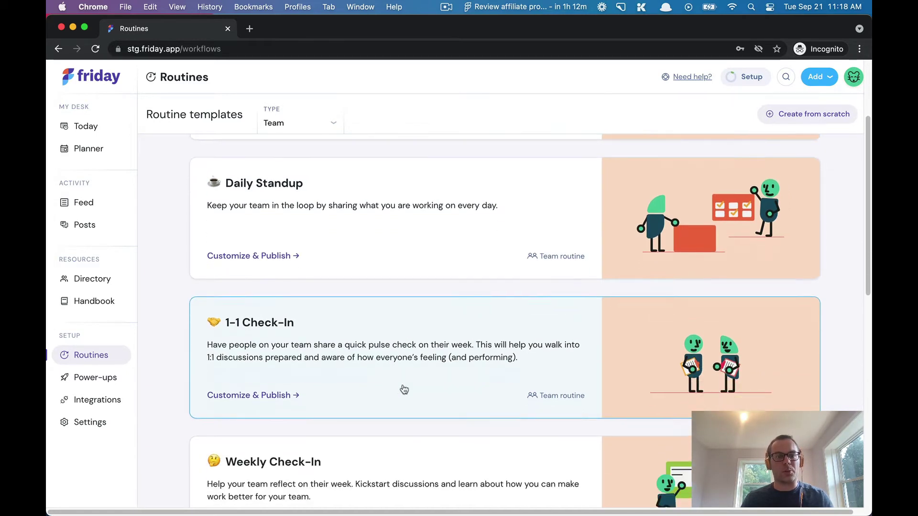
pyautogui.scroll(-2, 412, 453)
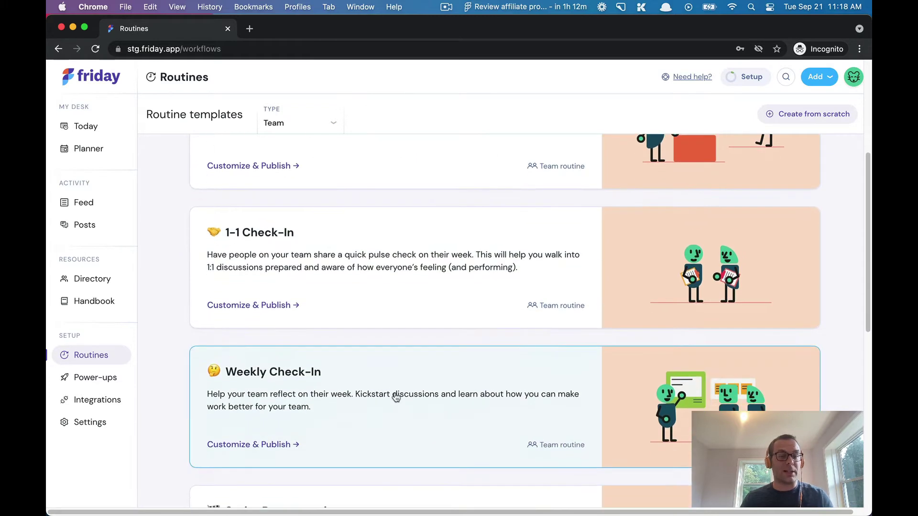
pyautogui.scroll(7, 392, 441)
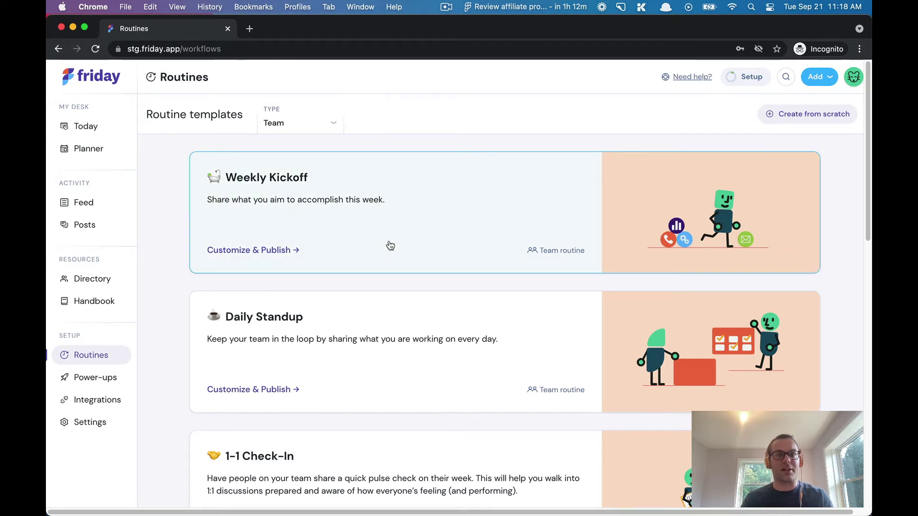
pyautogui.click(401, 334)
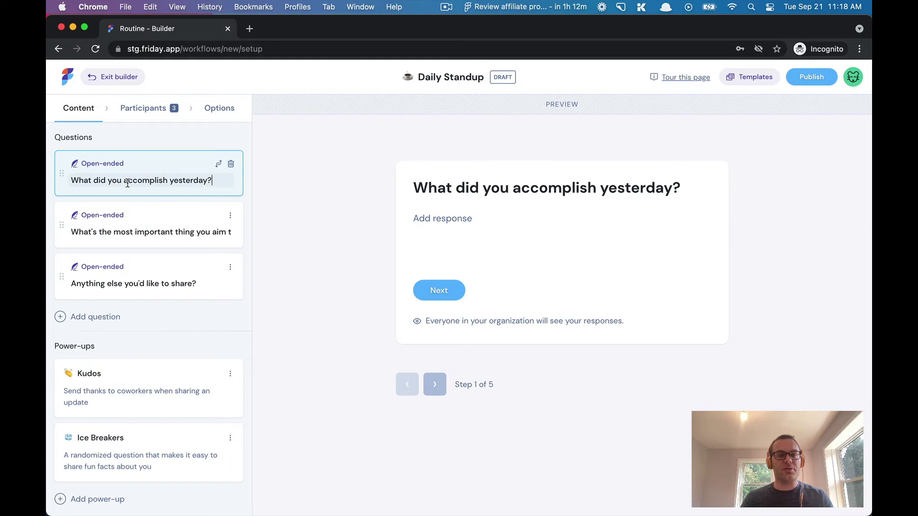
# Step: Replace the second question with 'What are you working on today?' and the third with 'Any blockers?'
pyautogui.click(137, 222)
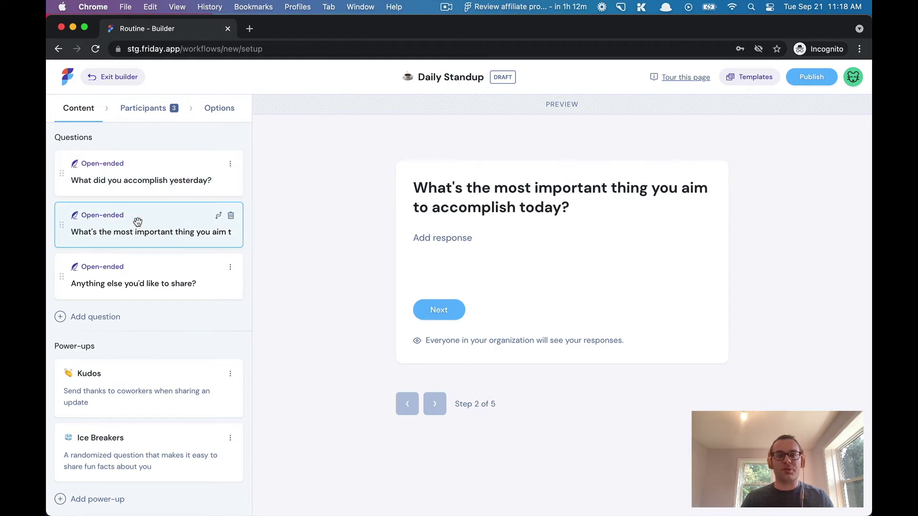
pyautogui.click(149, 268)
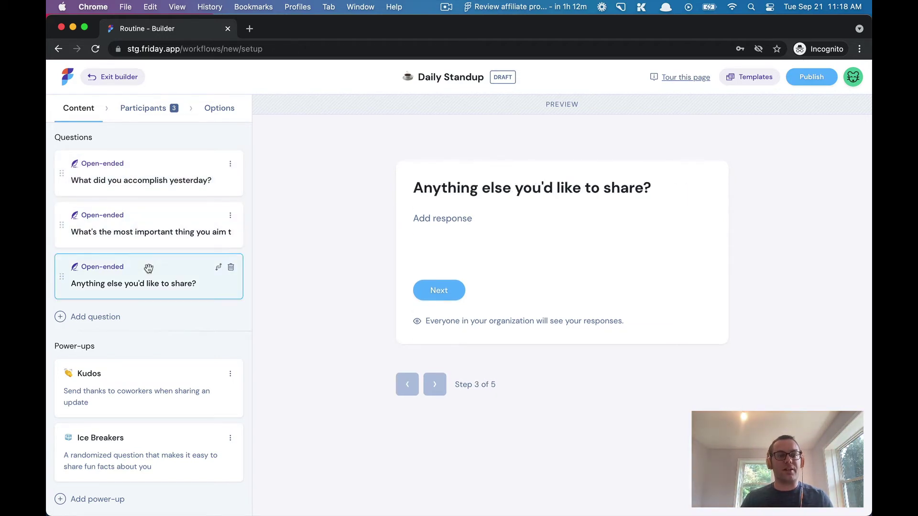
pyautogui.click(123, 235)
pyautogui.press('super+a')
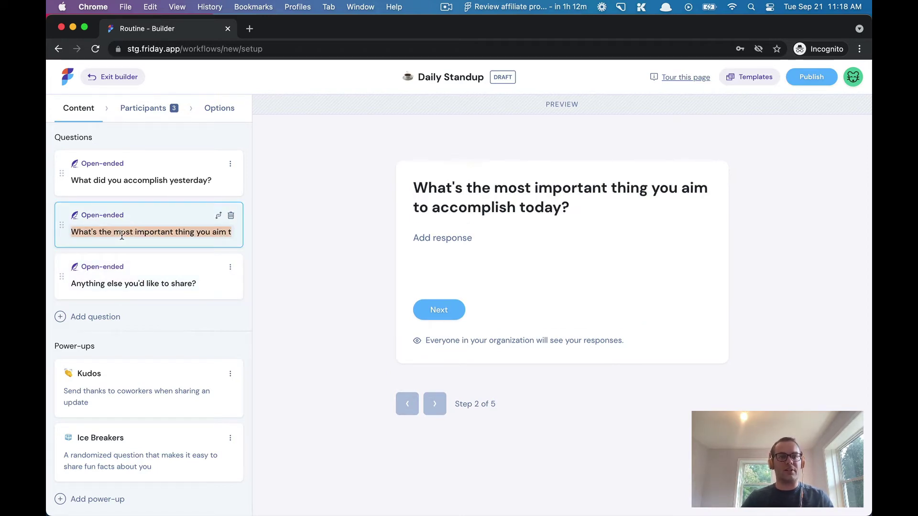
pyautogui.write('Do')
pyautogui.press('BackSpace')
pyautogui.press('BackSpace')
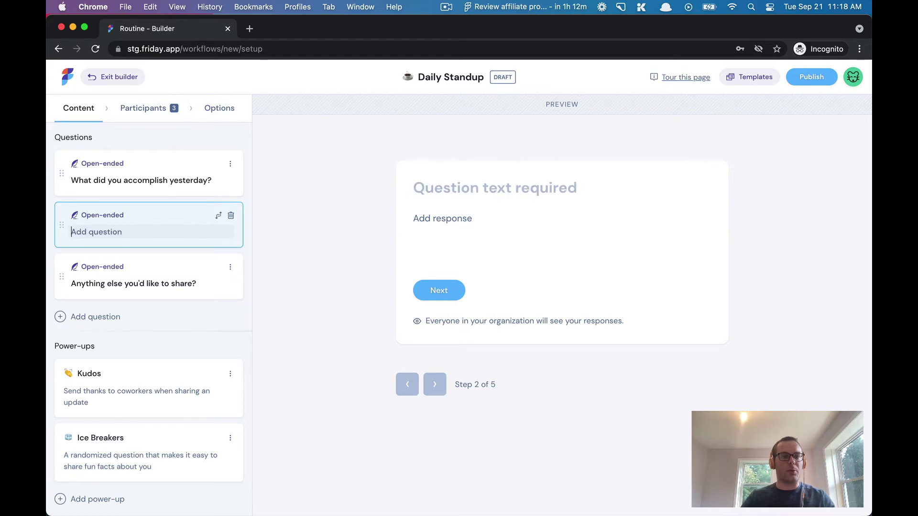
pyautogui.write('What are you ')
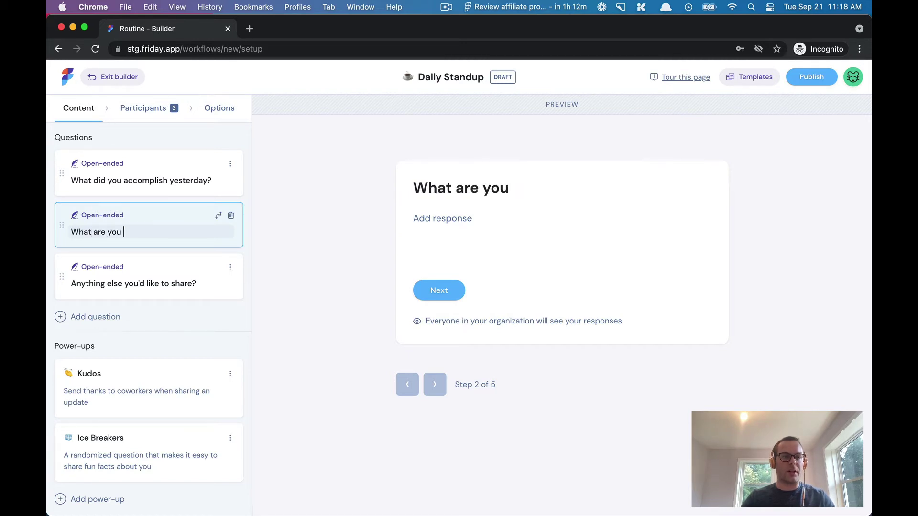
pyautogui.write('working on today?')
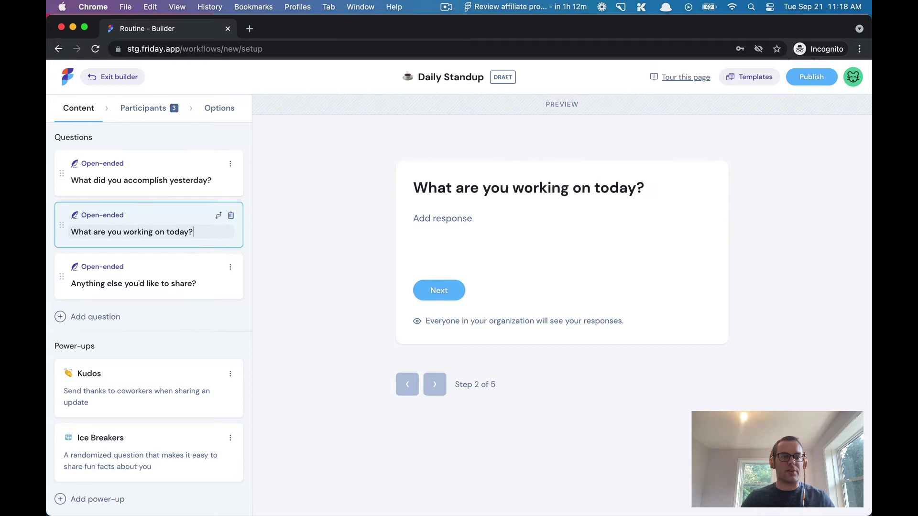
pyautogui.click(139, 284)
pyautogui.tripleClick(140, 283)
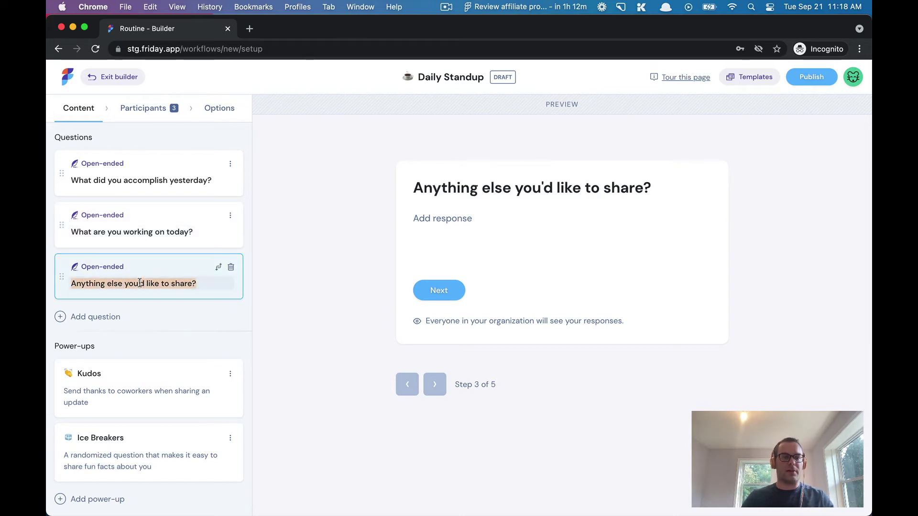
pyautogui.write('Any blockers?')
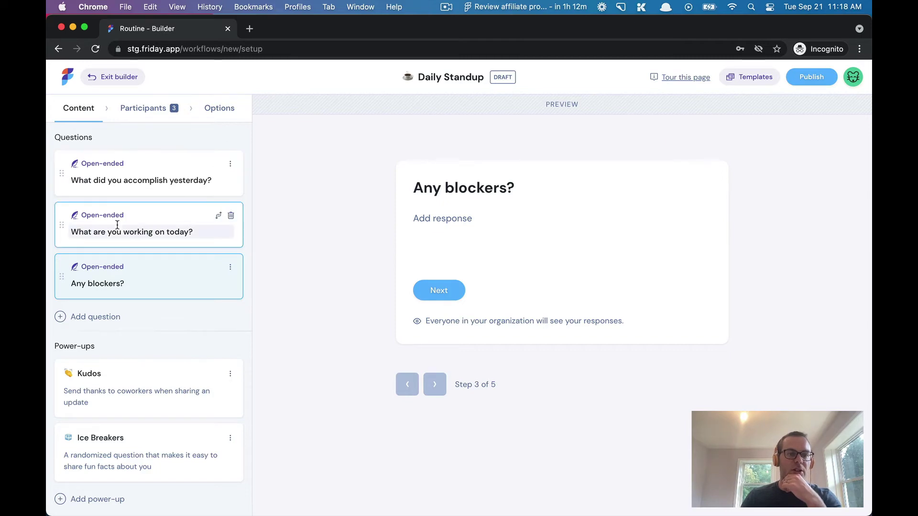
# Step: Keep 'Any blockers?' as free text, then add an Emoji question and drag it to the top
pyautogui.click(219, 267)
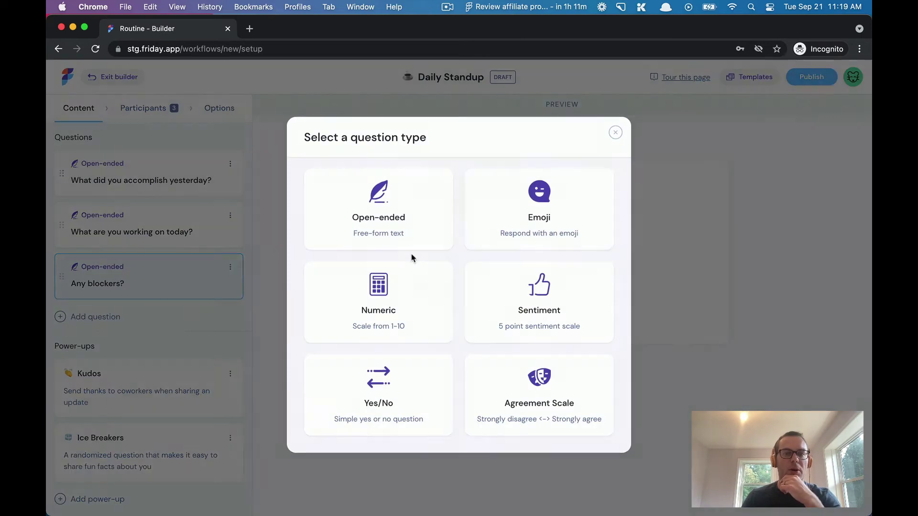
pyautogui.click(391, 231)
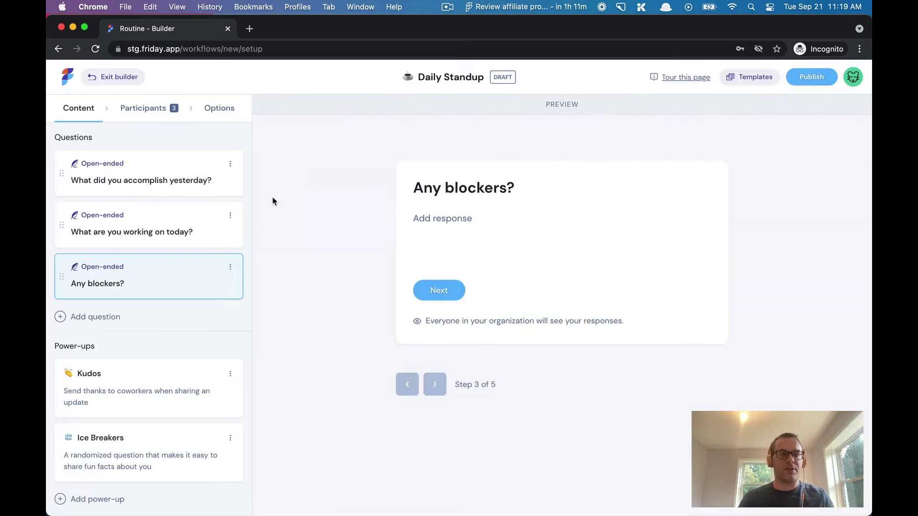
pyautogui.click(96, 318)
pyautogui.click(471, 249)
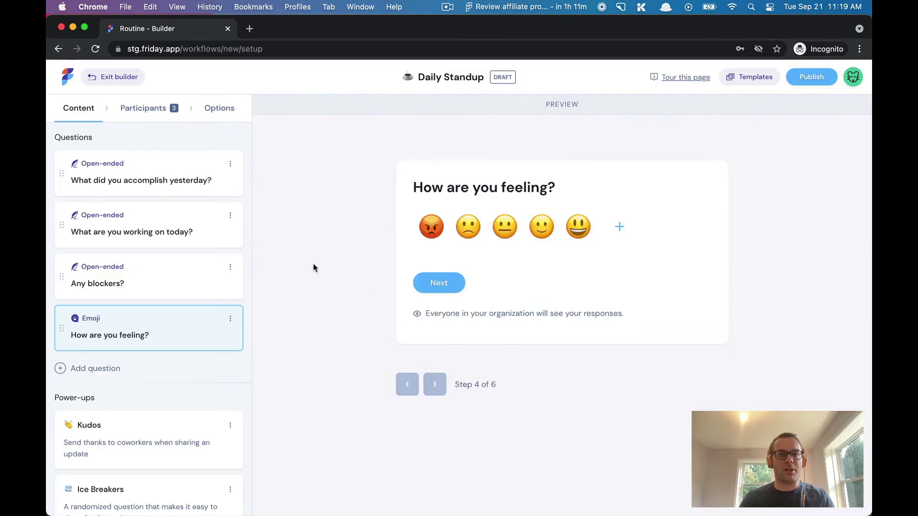
pyautogui.moveTo(154, 319); pyautogui.dragTo(154, 165)
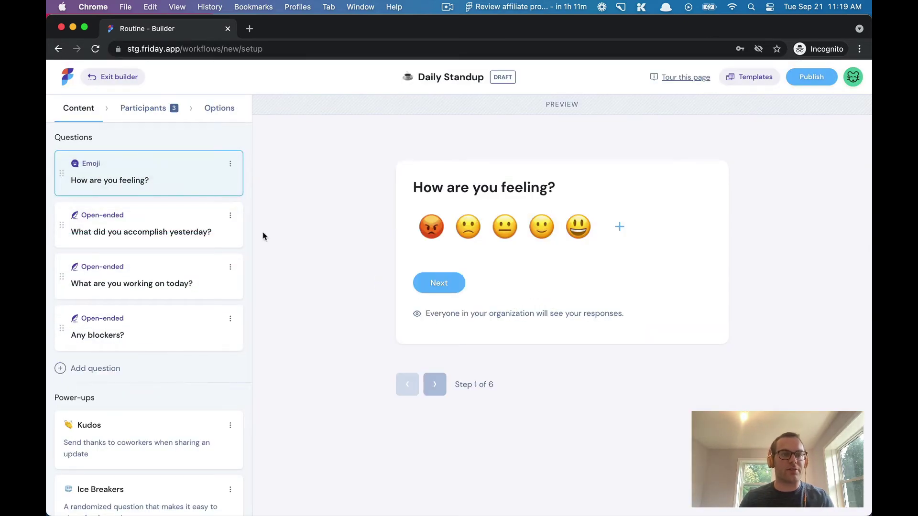
# Step: Try the feeling question as a 1–10 numeric scale, then switch it back to emoji responses
pyautogui.click(220, 164)
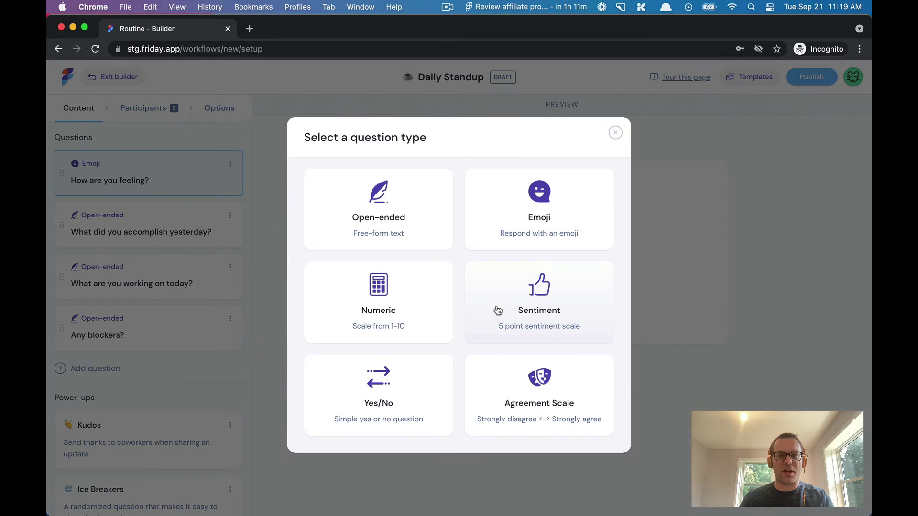
pyautogui.click(370, 314)
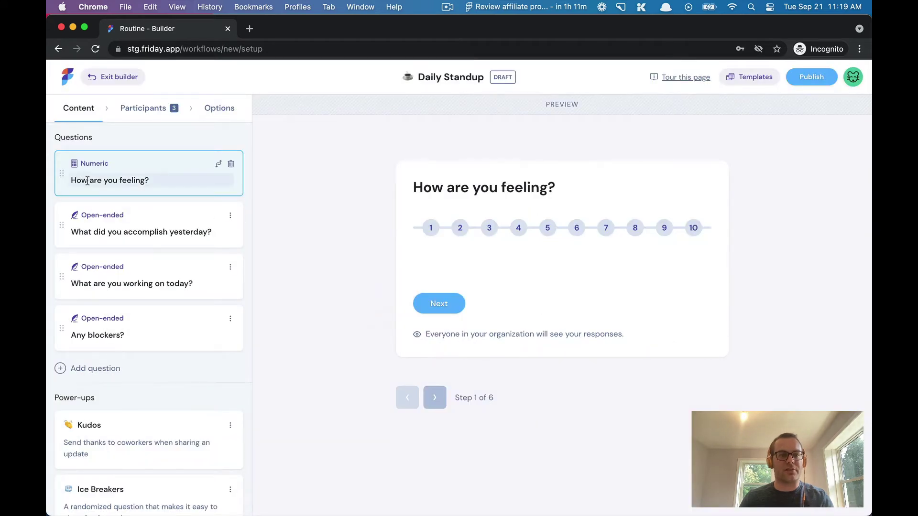
pyautogui.click(88, 180)
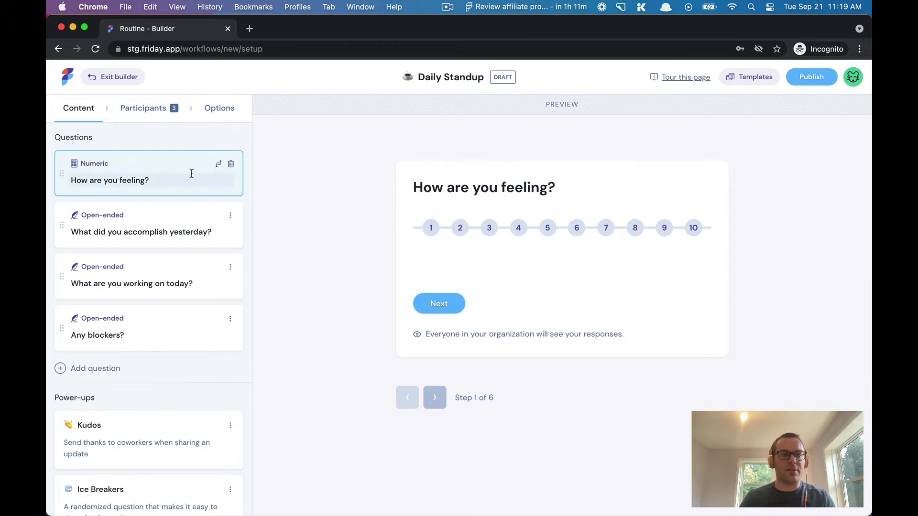
pyautogui.click(219, 167)
pyautogui.click(531, 211)
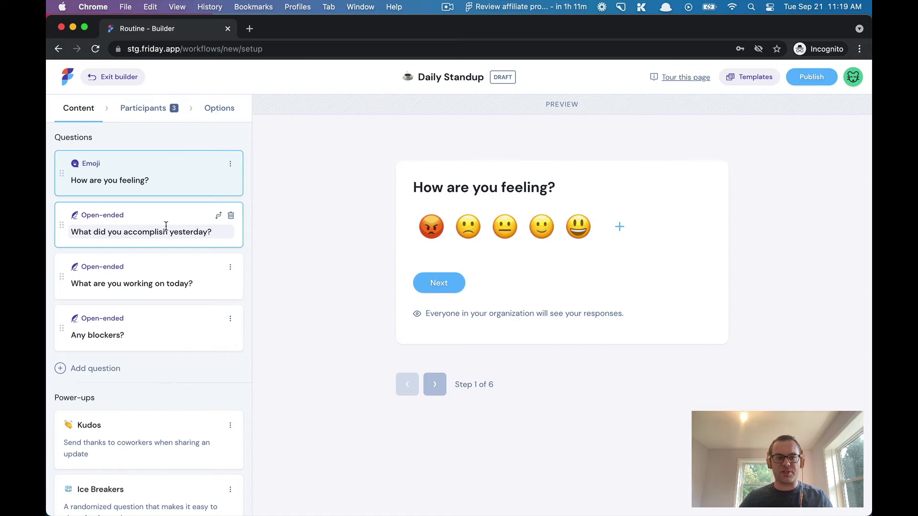
pyautogui.press('Down')
pyautogui.press('Down')
pyautogui.press('Down')
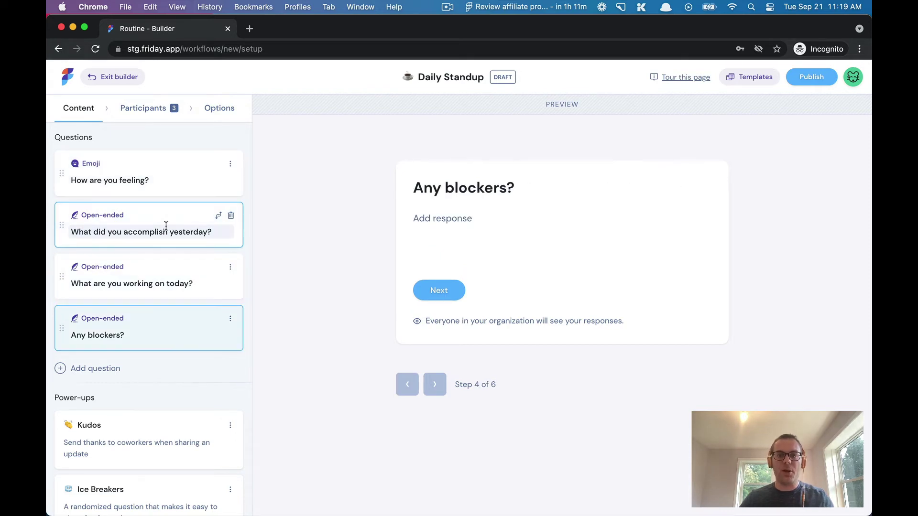
# Step: Step the preview through the four questions and Kudos to the Ice Breakers vacation question
pyautogui.press('Up')
pyautogui.press('Up')
pyautogui.press('Up')
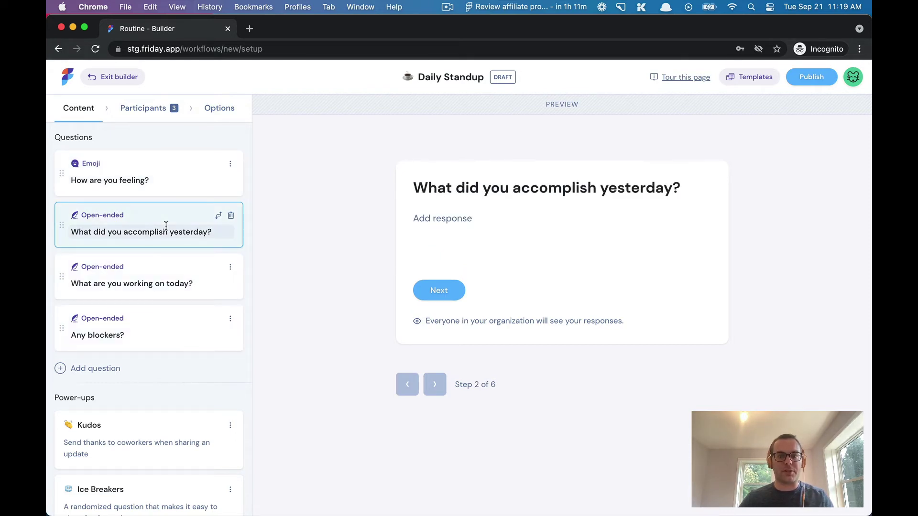
pyautogui.scroll(-2, 149, 363)
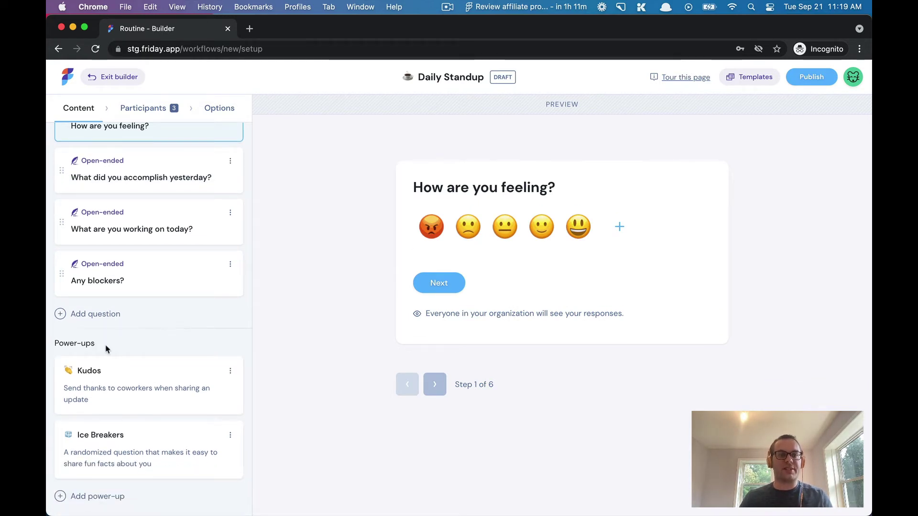
pyautogui.scroll(2, 107, 349)
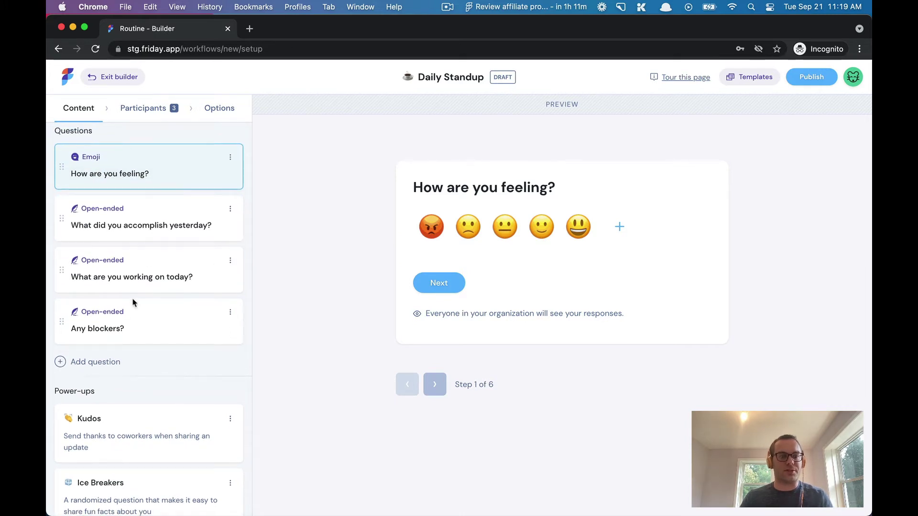
pyautogui.scroll(-2, 133, 302)
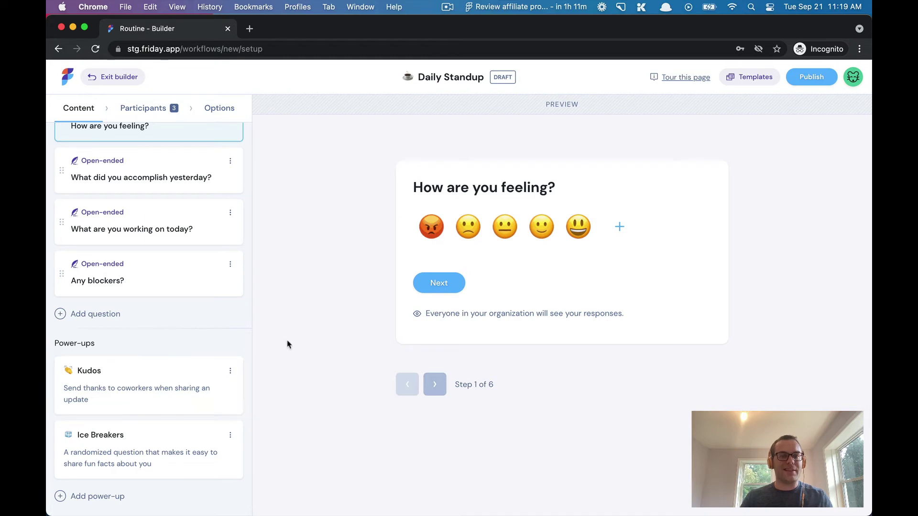
pyautogui.click(435, 385)
pyautogui.click(434, 386)
pyautogui.click(435, 386)
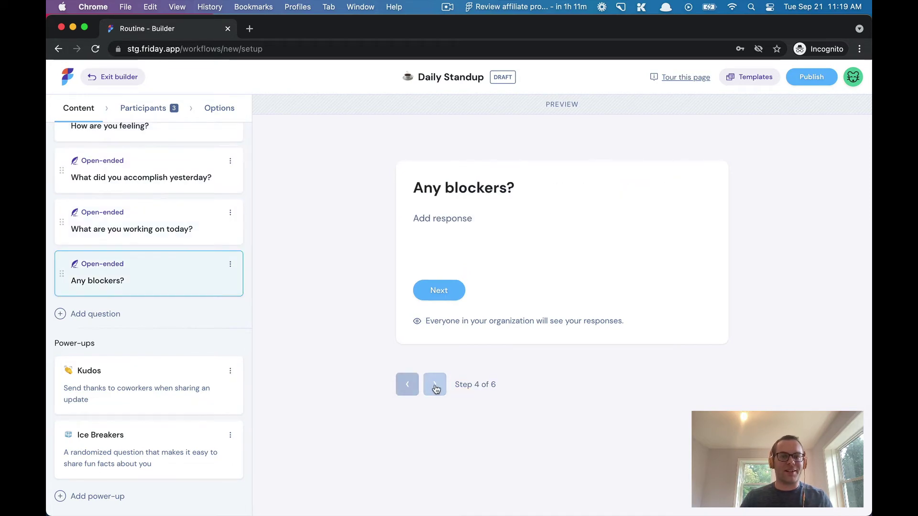
pyautogui.click(435, 385)
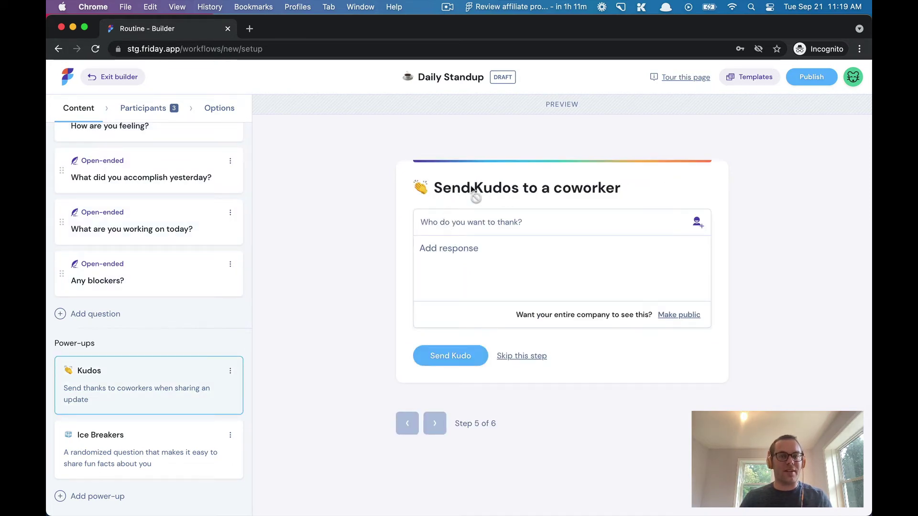
pyautogui.click(435, 424)
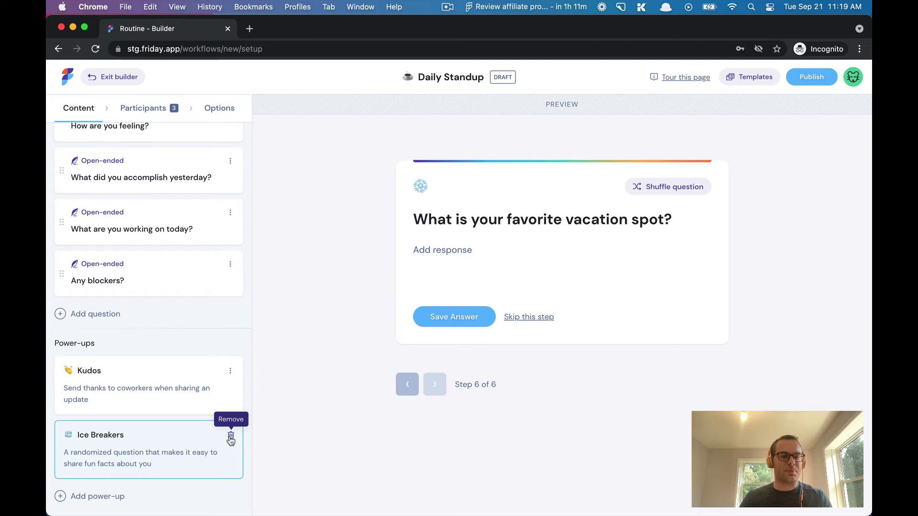
# Step: Delete the Ice Breakers power-up, then browse the power-up list and close it without adding one
pyautogui.click(230, 436)
pyautogui.click(74, 490)
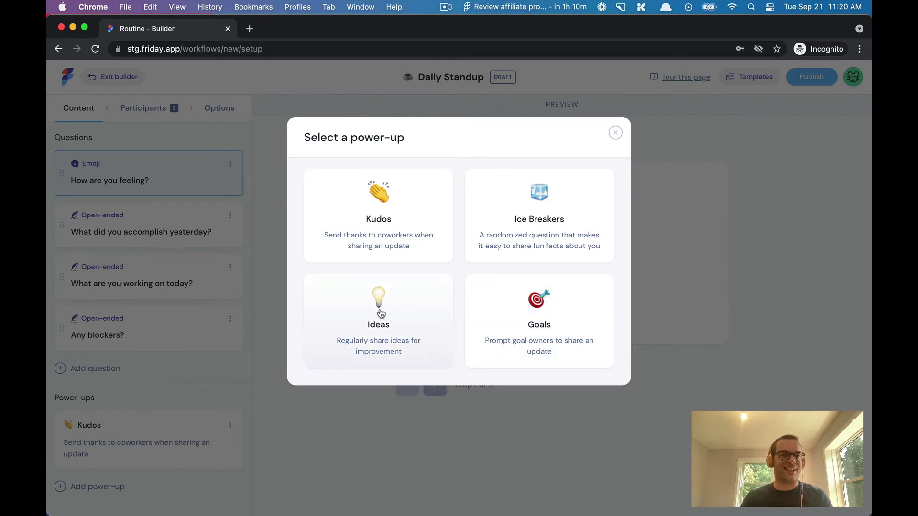
pyautogui.click(616, 134)
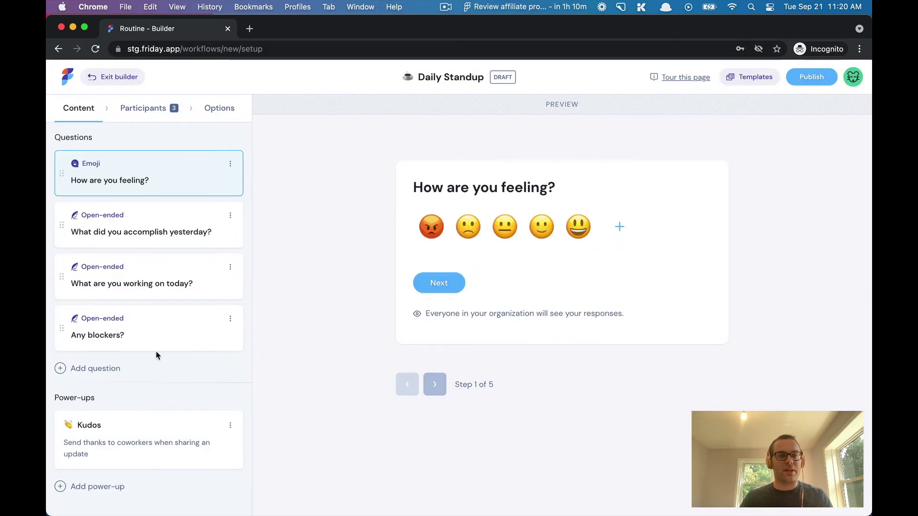
# Step: Review the routine's 3 participants, then its weekday 9:00am email and 1-hour reminder options
pyautogui.click(146, 113)
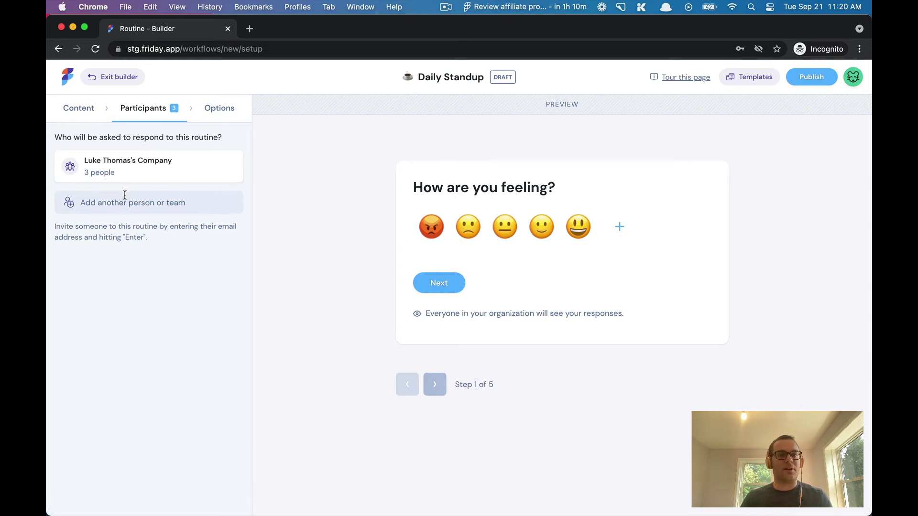
pyautogui.click(216, 107)
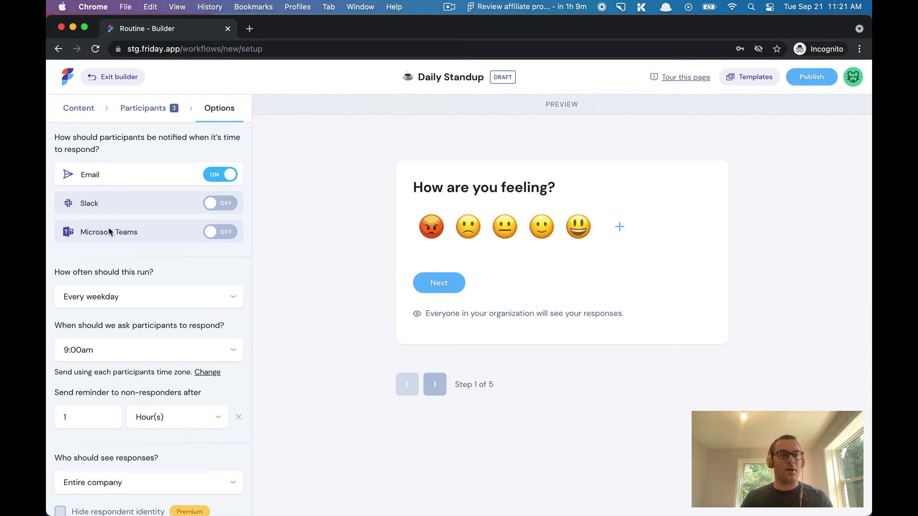
pyautogui.scroll(-2, 140, 258)
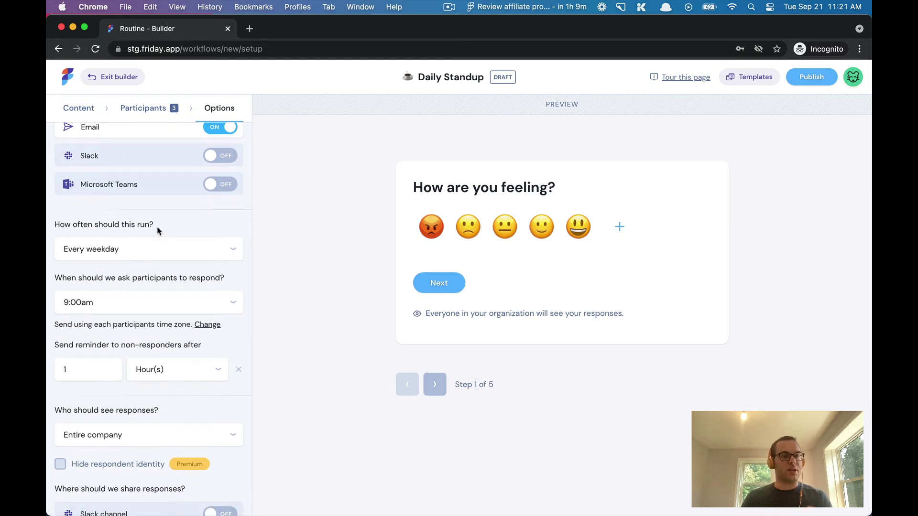
pyautogui.click(148, 259)
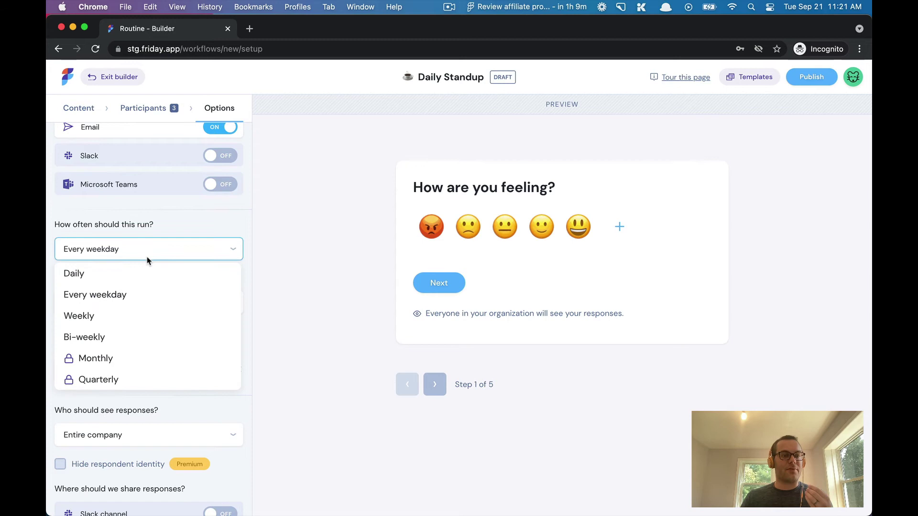
pyautogui.click(138, 317)
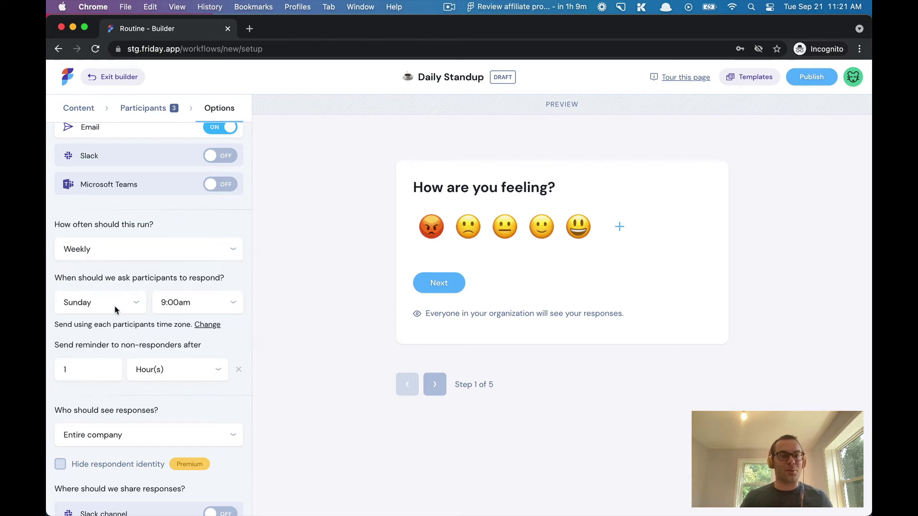
pyautogui.click(119, 309)
pyautogui.click(100, 354)
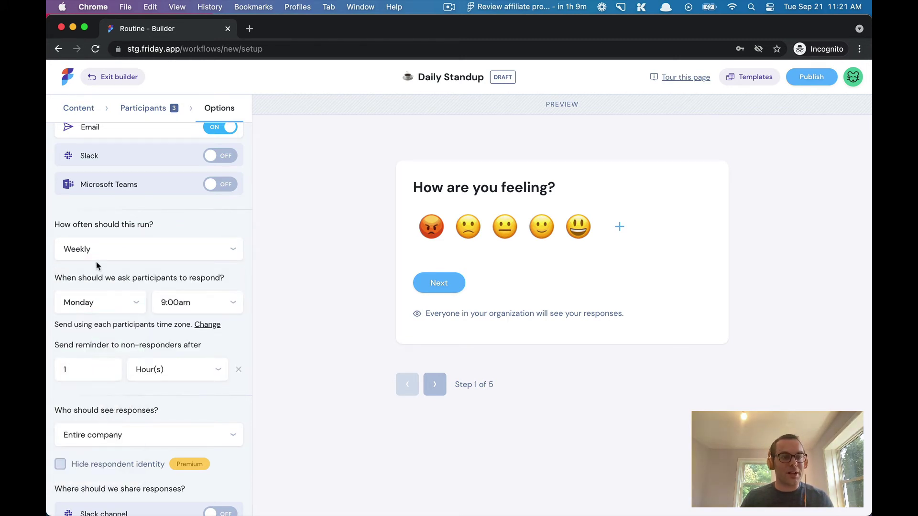
pyautogui.click(106, 252)
pyautogui.click(128, 295)
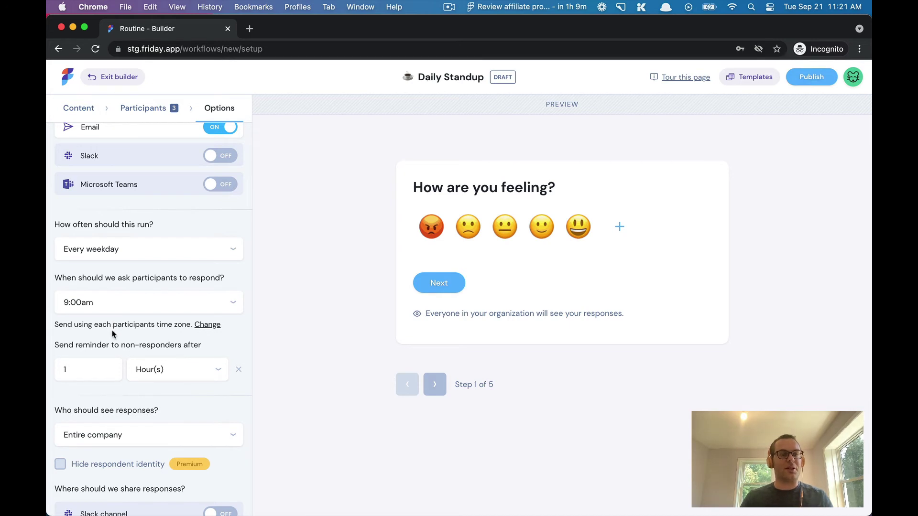
pyautogui.scroll(-3, 113, 327)
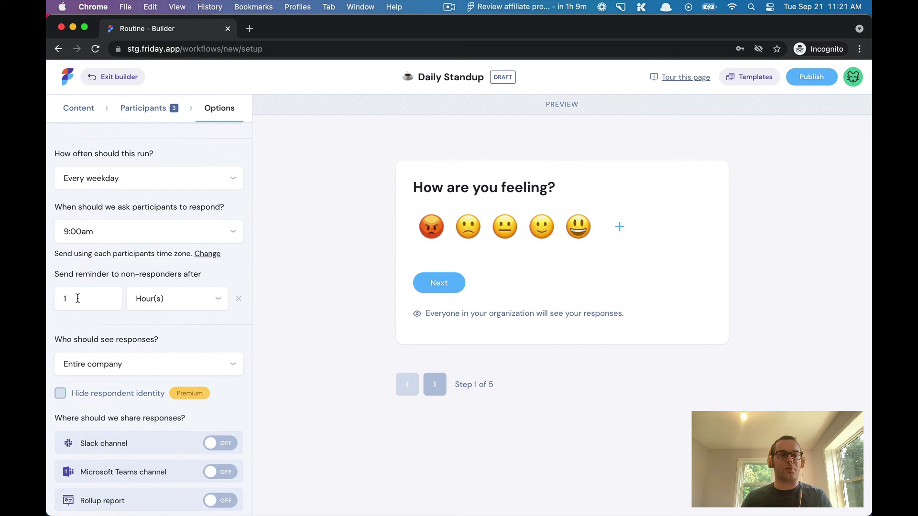
pyautogui.click(188, 307)
pyautogui.click(231, 270)
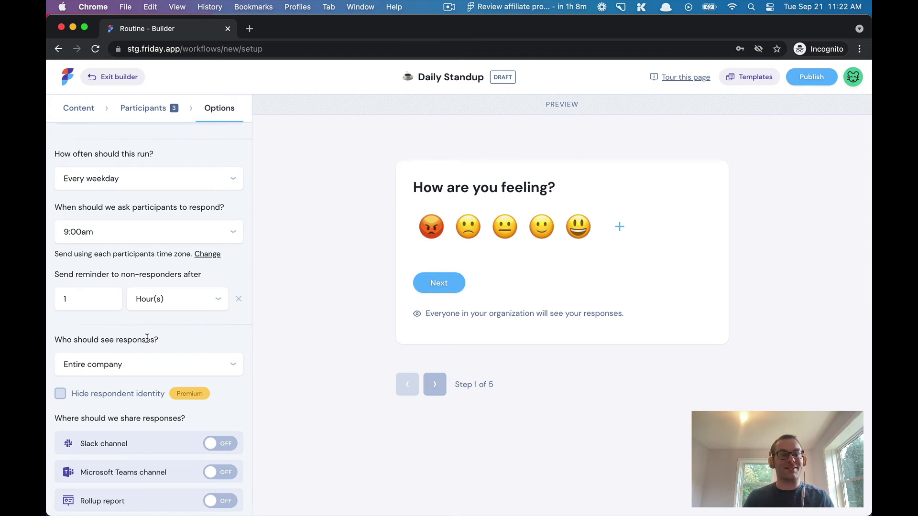
pyautogui.scroll(-1, 147, 339)
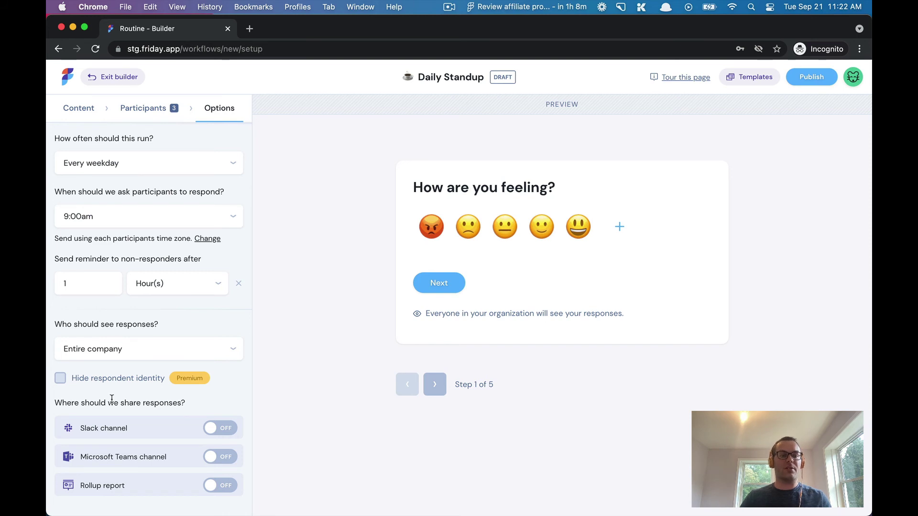
pyautogui.click(221, 486)
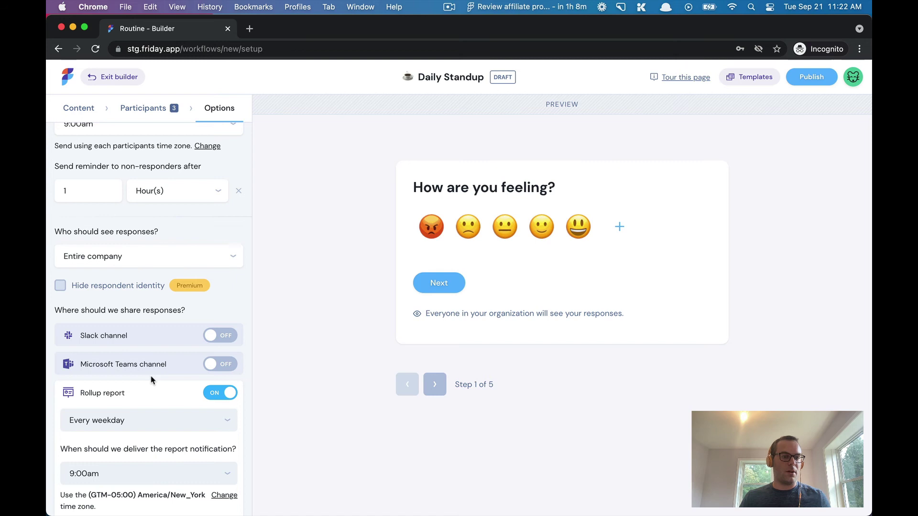
pyautogui.click(217, 395)
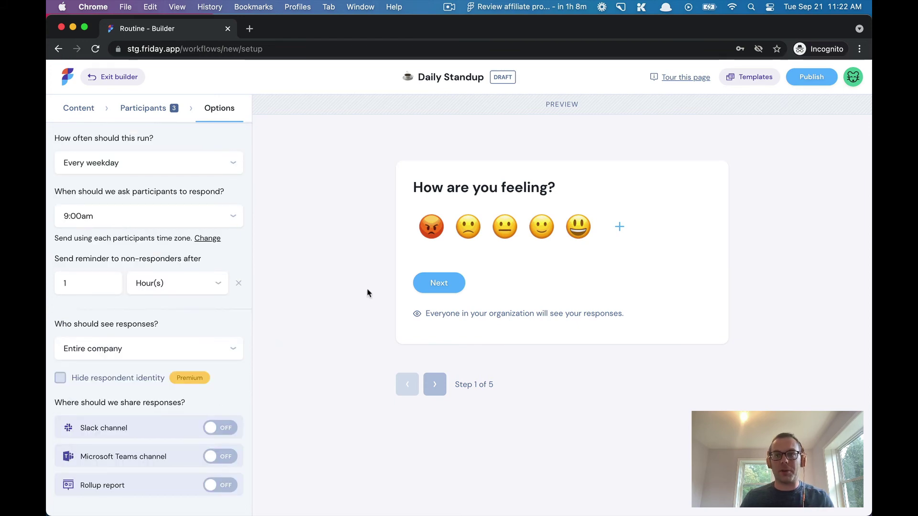
# Step: Publish and confirm the Daily Standup routine, then start its first entry immediately
pyautogui.click(816, 79)
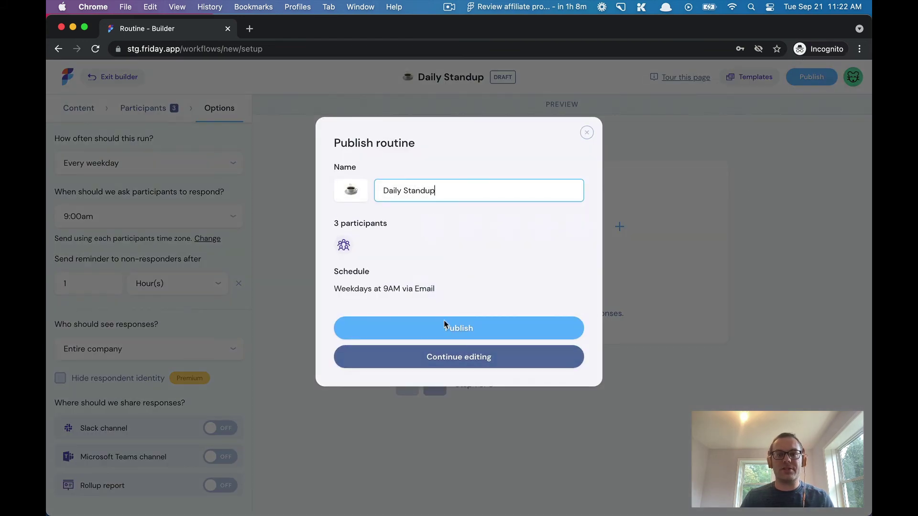
pyautogui.click(449, 336)
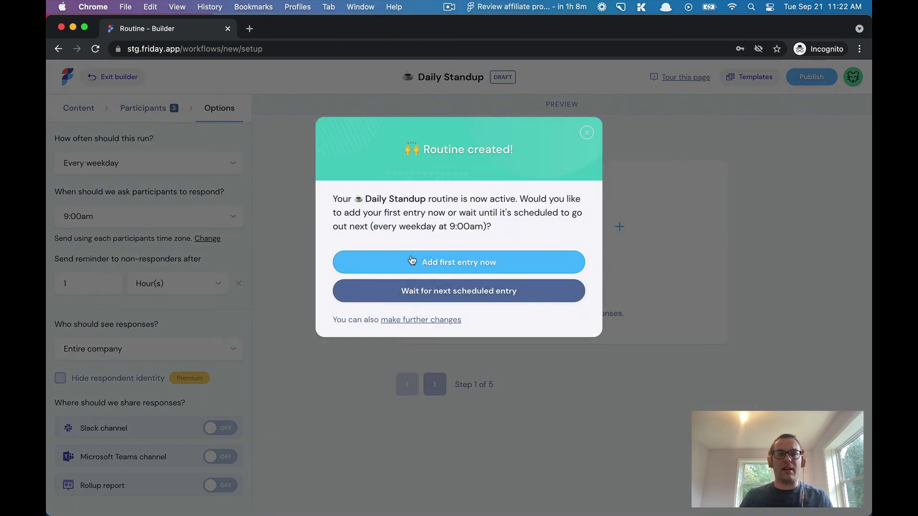
pyautogui.click(415, 263)
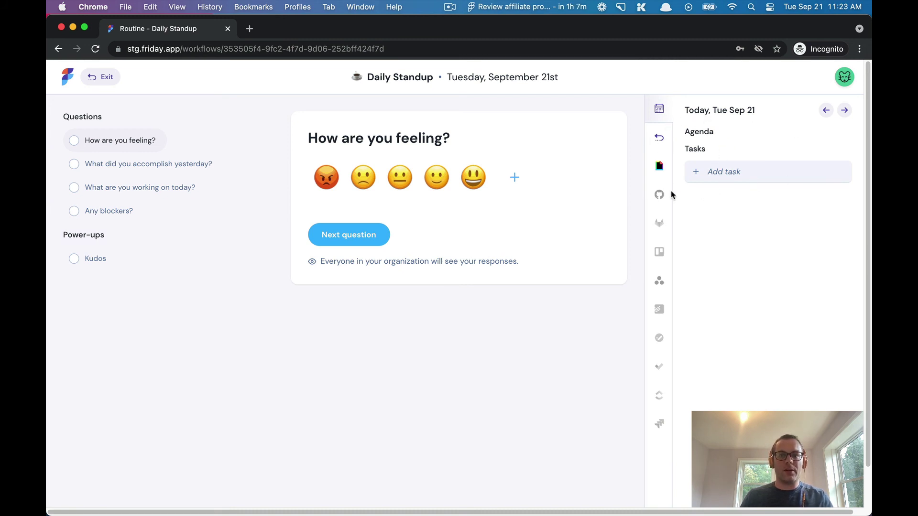
# Step: Answer 'How are you feeling?' with the fifth, happiest emoji and show the Previous Response panel
pyautogui.press('5')
pyautogui.click(661, 142)
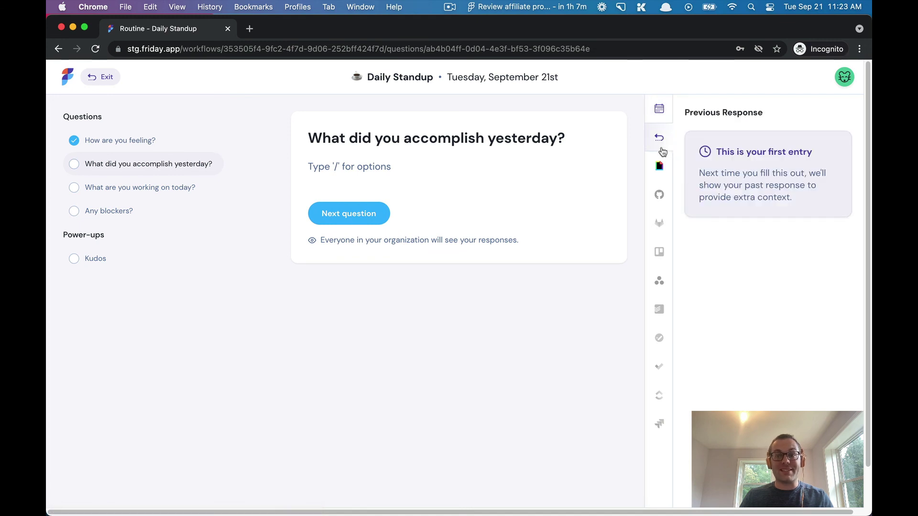